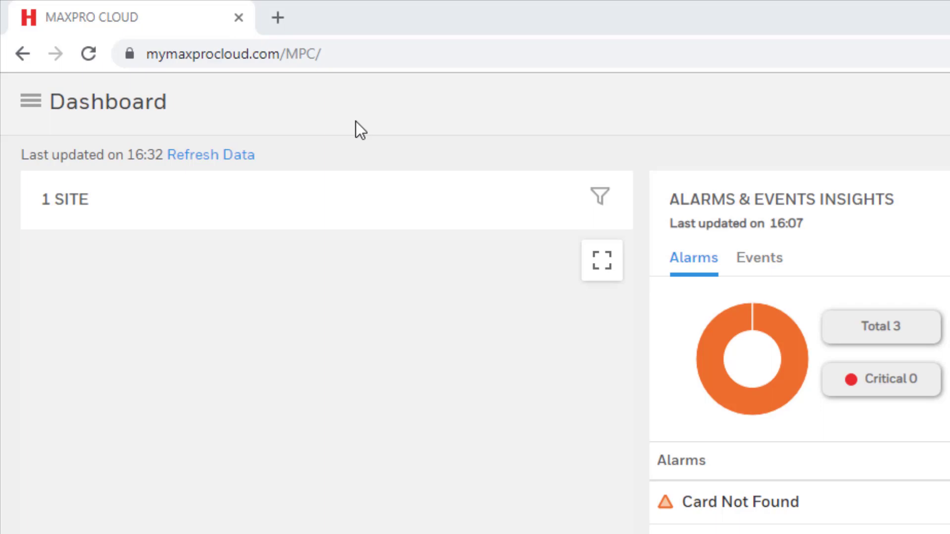
From the Rules page, create a new rule and rename it to 'Test Rule'.
{"action": "left_click", "coordinate": [30, 101]}
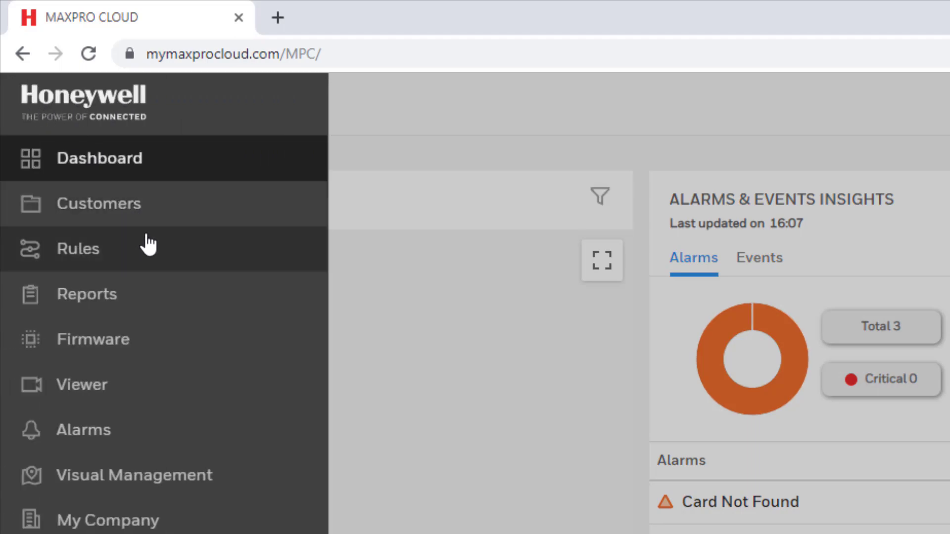
{"action": "left_click", "coordinate": [148, 254]}
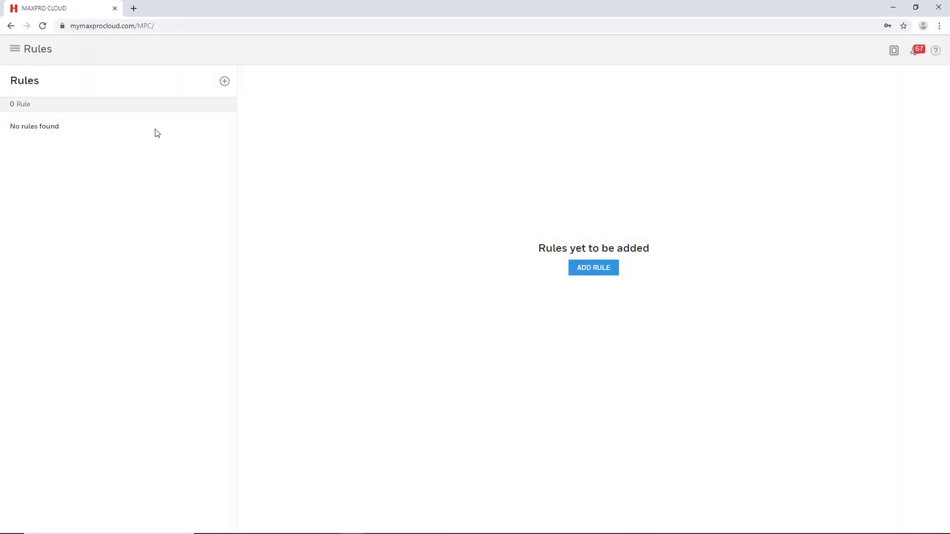
{"action": "left_click", "coordinate": [224, 81]}
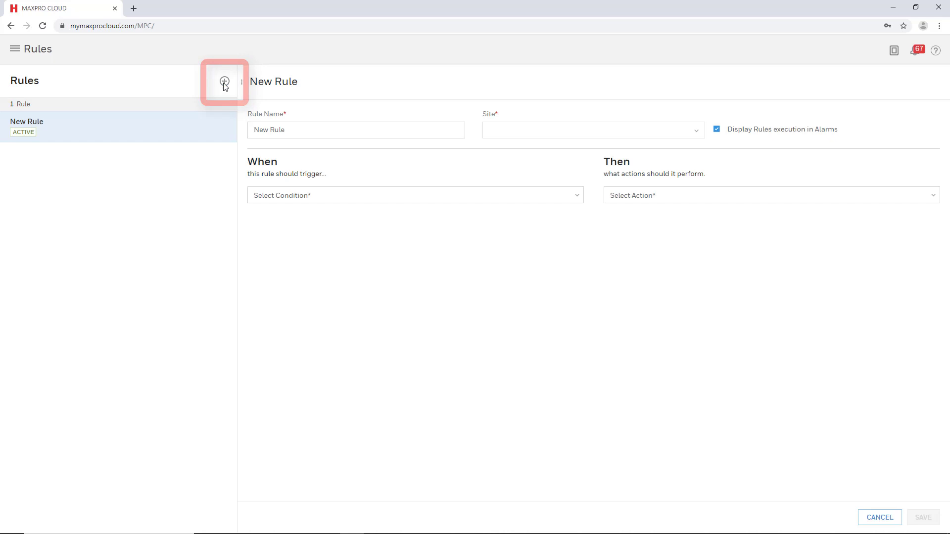
{"action": "left_click_drag", "start_coordinate": [299, 132], "coordinate": [231, 131]}
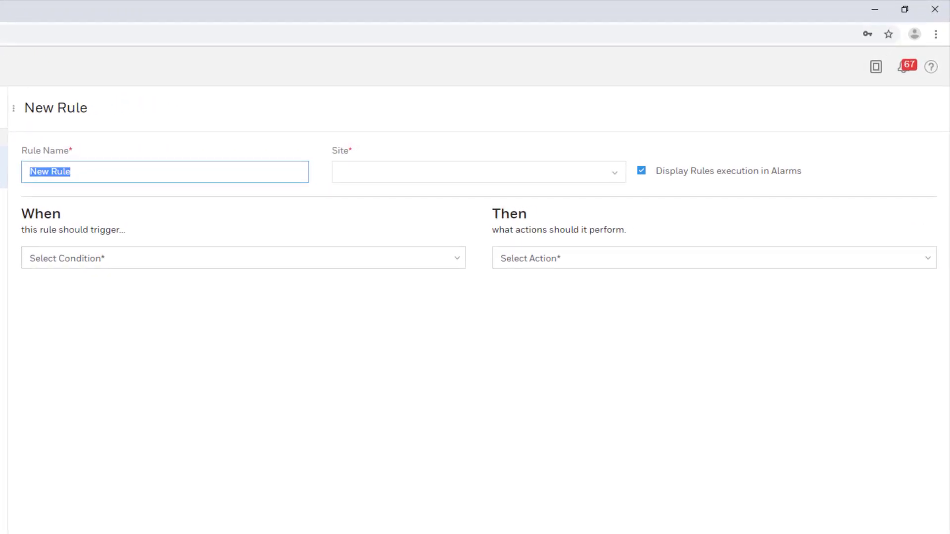
{"action": "type", "text": "Test Rule"}
{"action": "left_click", "coordinate": [173, 145]}
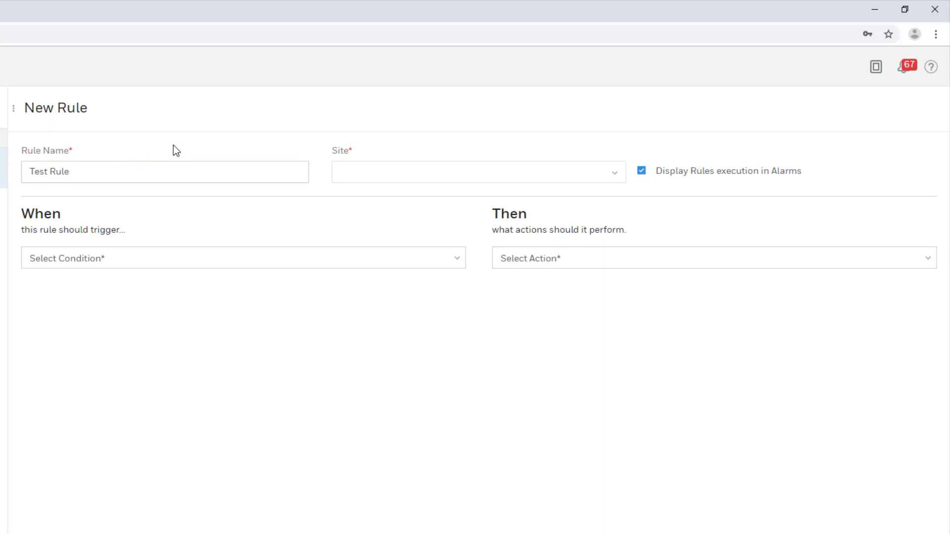
Set the rule's Site to Honeywell Site 1 under the HoneywellTest1 group.
{"action": "left_click", "coordinate": [401, 173]}
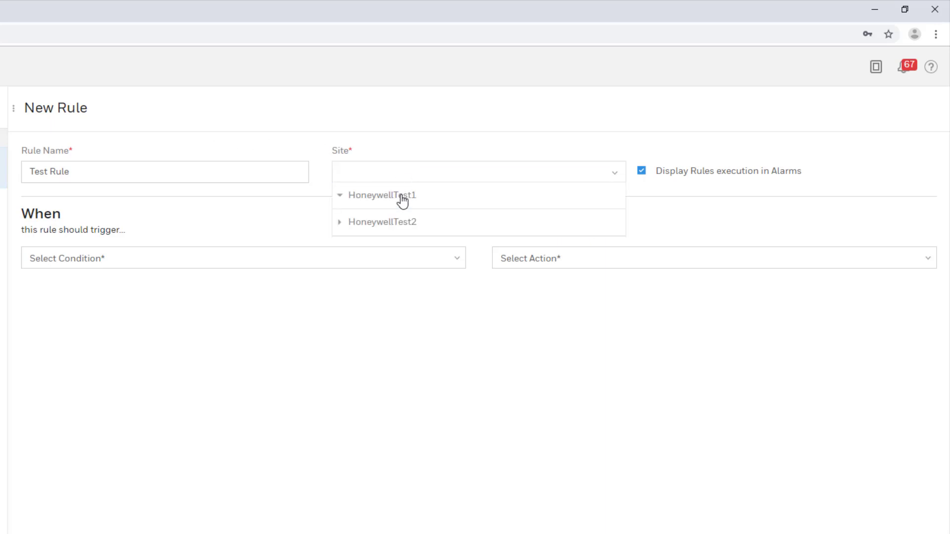
{"action": "left_click", "coordinate": [400, 198]}
{"action": "left_click", "coordinate": [403, 226]}
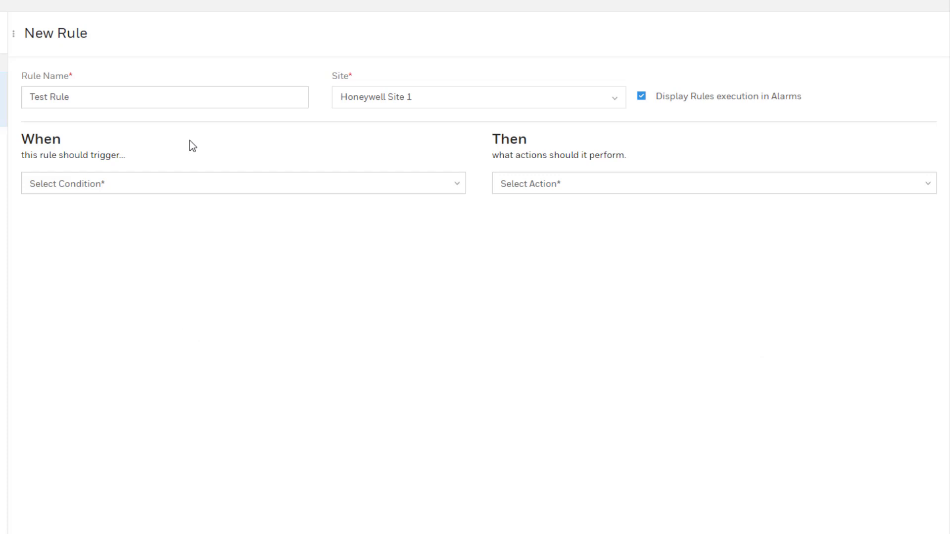
Add a Device condition using Door 1 - Reader A under NetAXS-123 > Front Door.
{"action": "left_click", "coordinate": [172, 185]}
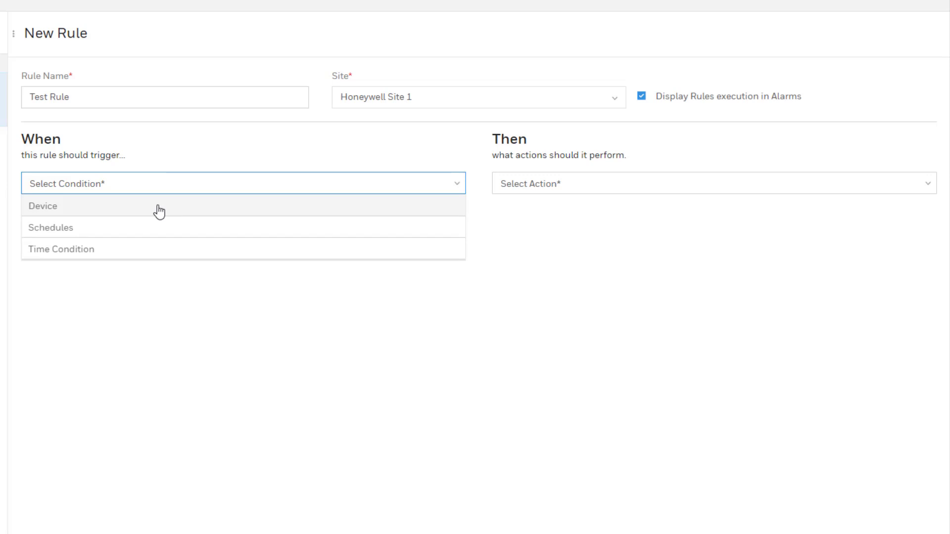
{"action": "left_click", "coordinate": [159, 208]}
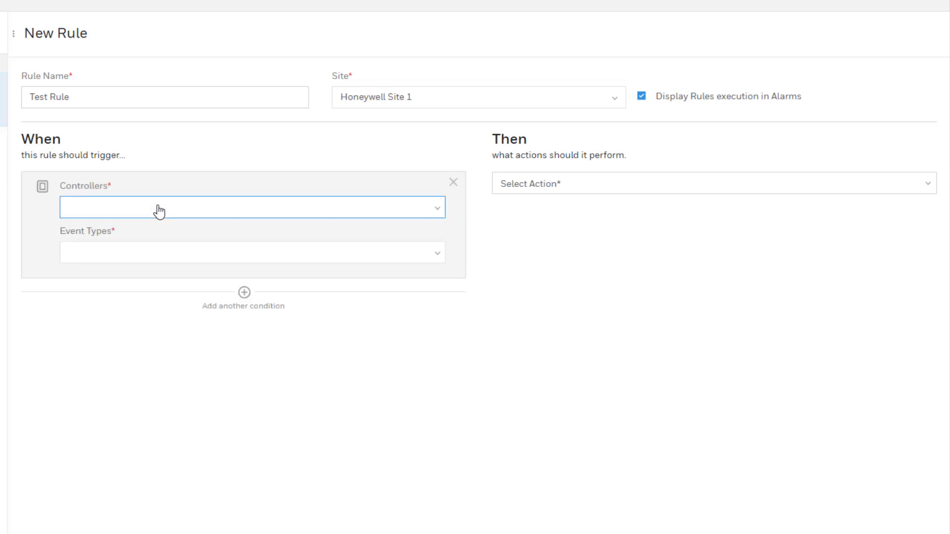
{"action": "left_click", "coordinate": [433, 211]}
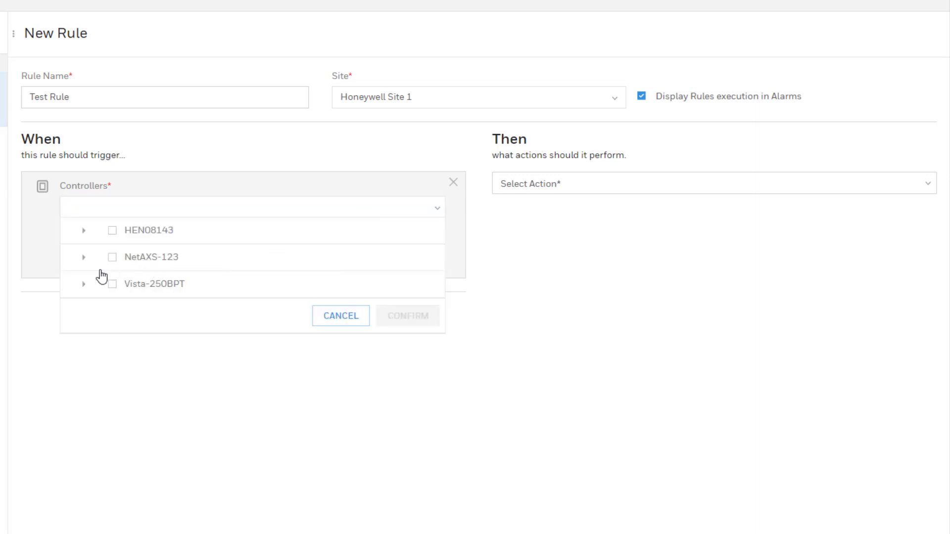
{"action": "left_click", "coordinate": [87, 259]}
{"action": "scroll", "coordinate": [149, 267], "scroll_direction": "down", "scroll_amount": 1}
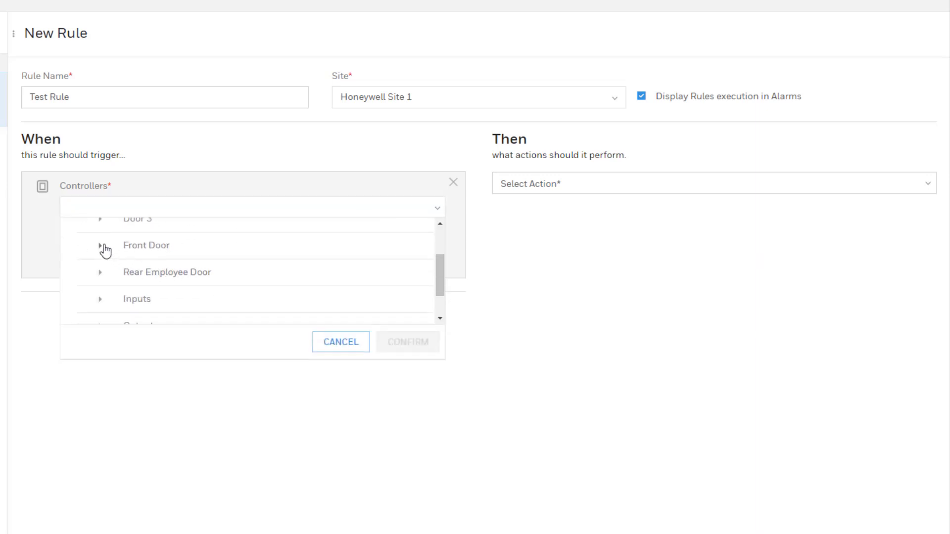
{"action": "left_click", "coordinate": [101, 246]}
{"action": "left_click", "coordinate": [145, 272]}
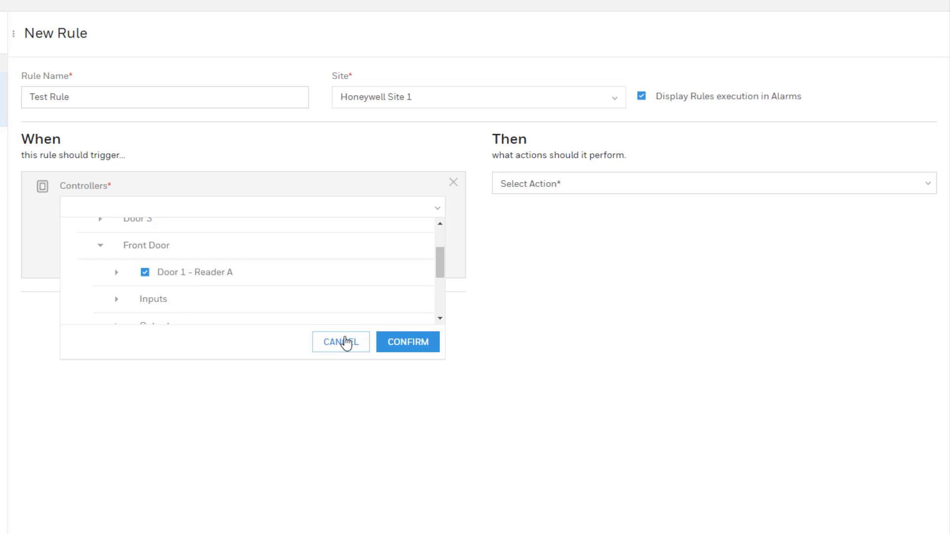
{"action": "left_click", "coordinate": [403, 346]}
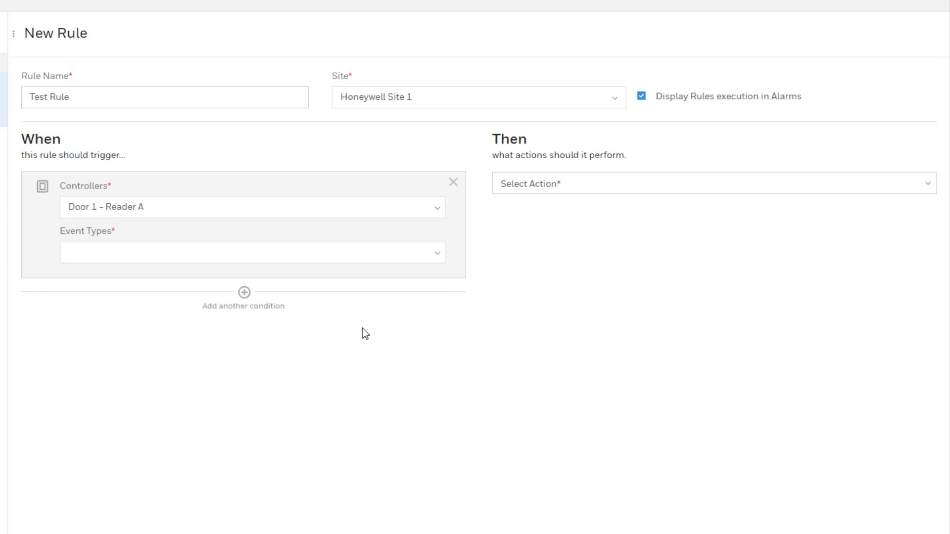
Set the condition's event type to Card Not Found.
{"action": "left_click", "coordinate": [242, 254]}
{"action": "left_click", "coordinate": [116, 308]}
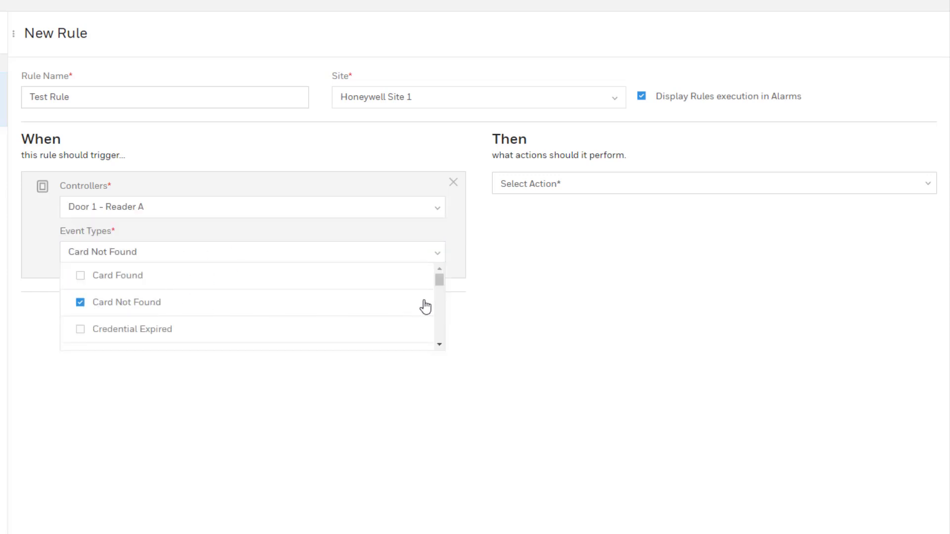
{"action": "scroll", "coordinate": [354, 317], "scroll_direction": "down", "scroll_amount": 2}
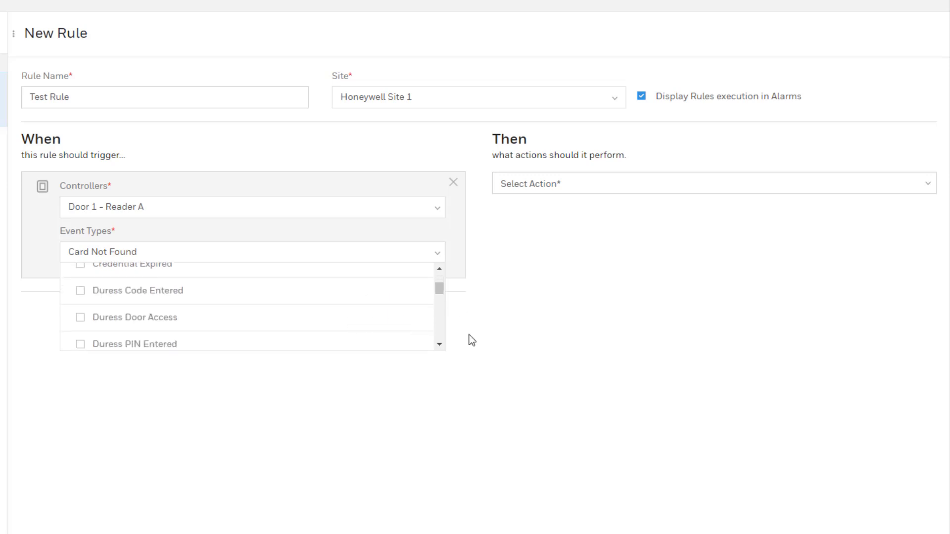
{"action": "left_click", "coordinate": [469, 336]}
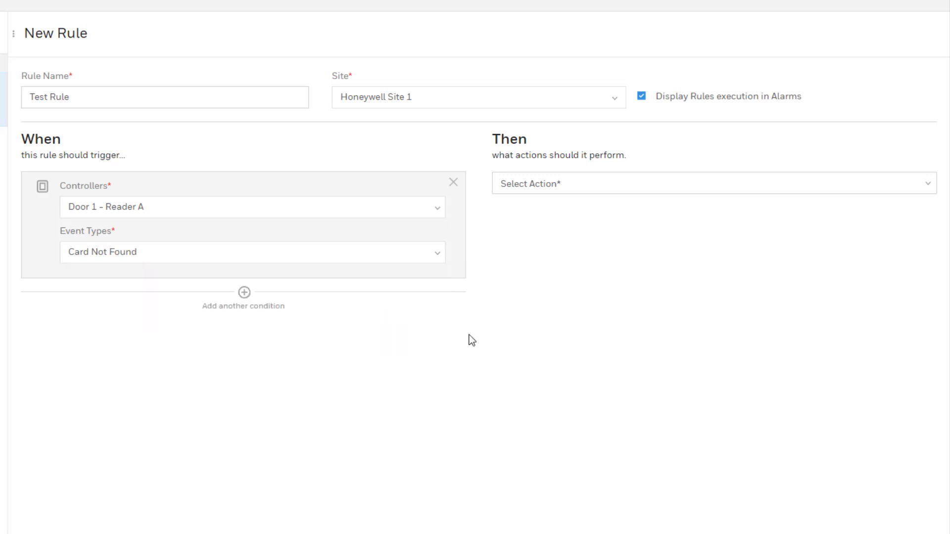
Replace the device condition with a Schedule condition using Business Hours.
{"action": "left_click", "coordinate": [453, 183]}
{"action": "left_click", "coordinate": [425, 194]}
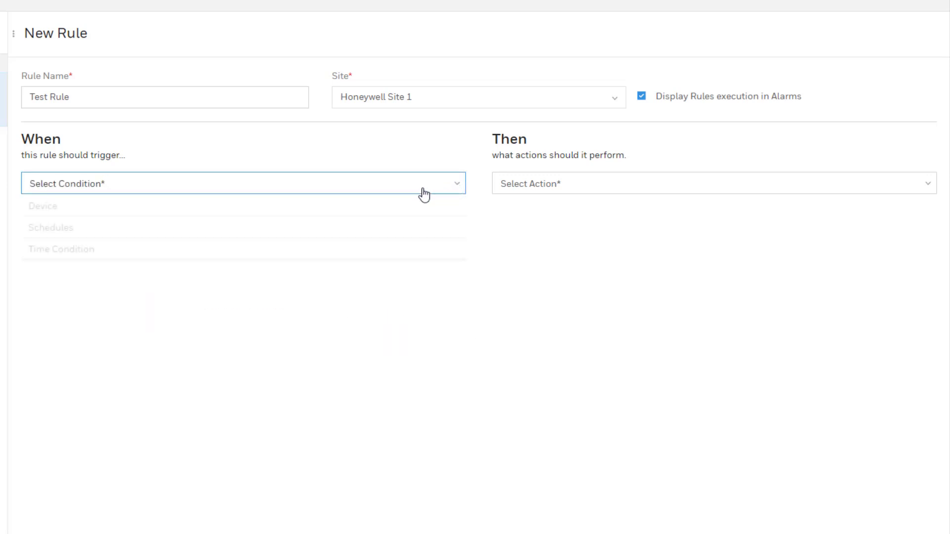
{"action": "left_click", "coordinate": [121, 229]}
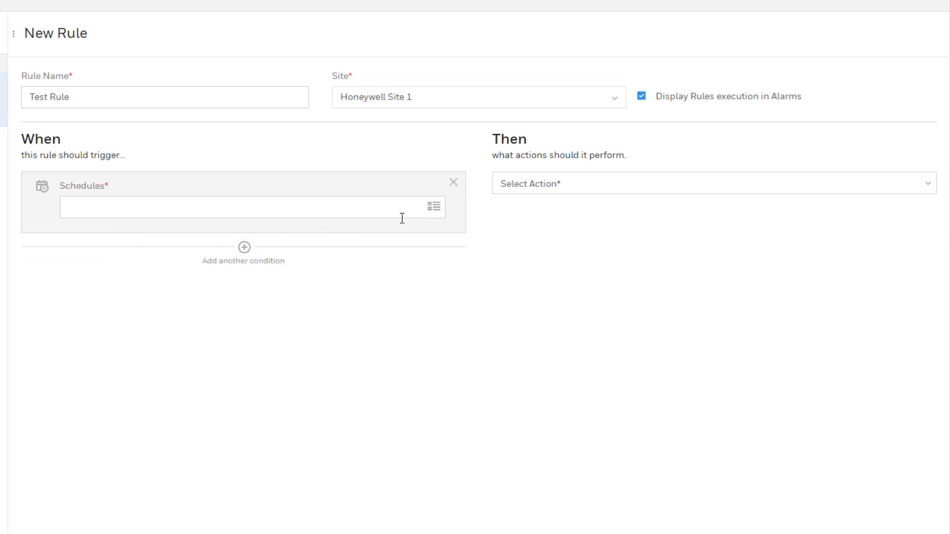
{"action": "left_click", "coordinate": [434, 207]}
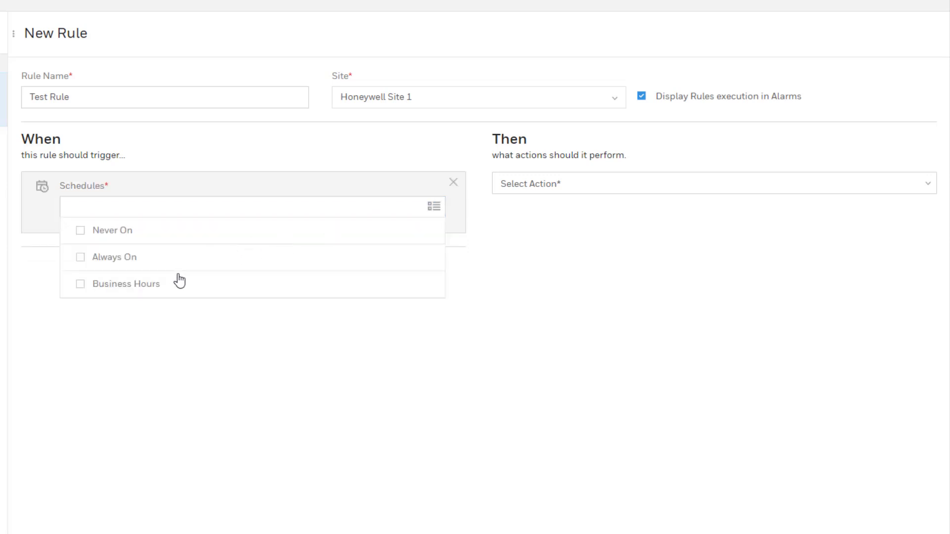
{"action": "left_click", "coordinate": [167, 286]}
{"action": "left_click", "coordinate": [206, 325]}
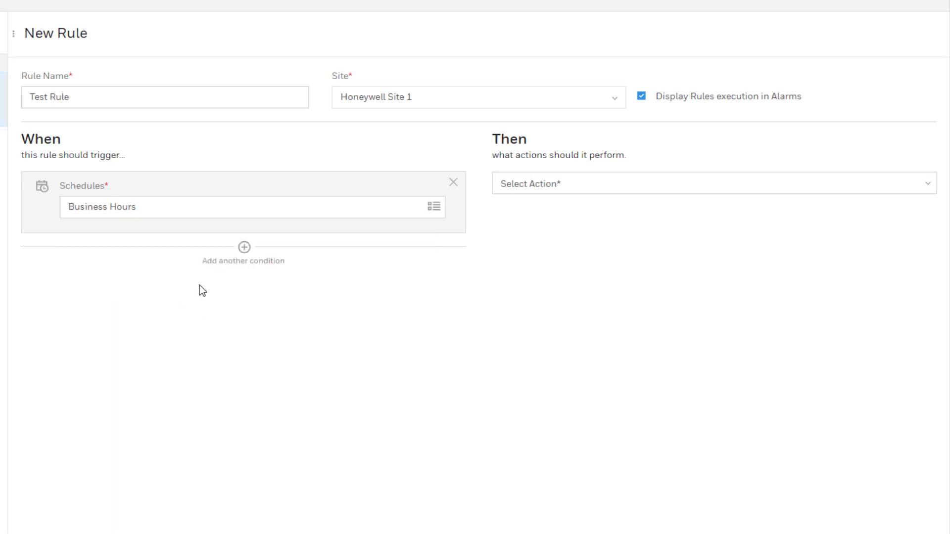
Add a second Device condition on Door 1 - Reader A under NetAXS-123 > Front Door.
{"action": "left_click", "coordinate": [244, 251]}
{"action": "left_click", "coordinate": [146, 291]}
{"action": "left_click", "coordinate": [97, 317]}
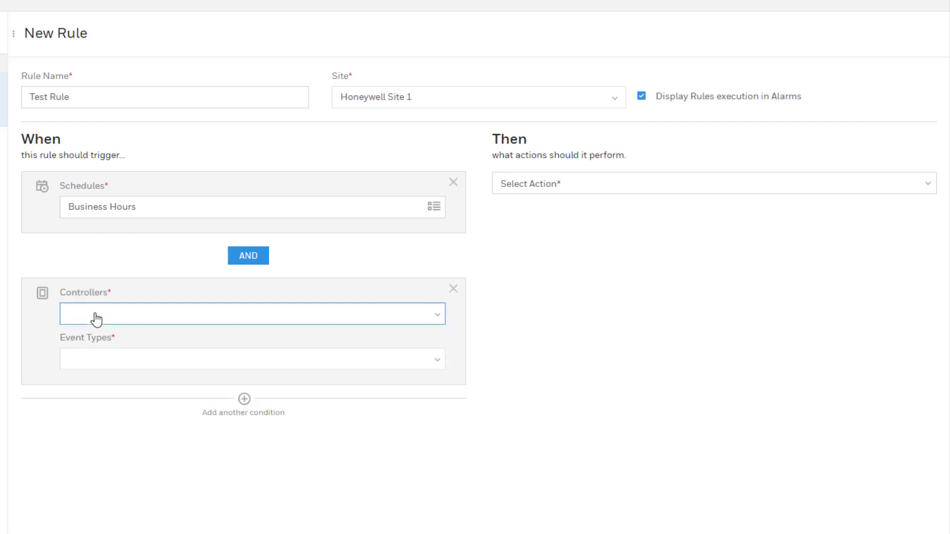
{"action": "left_click", "coordinate": [133, 317]}
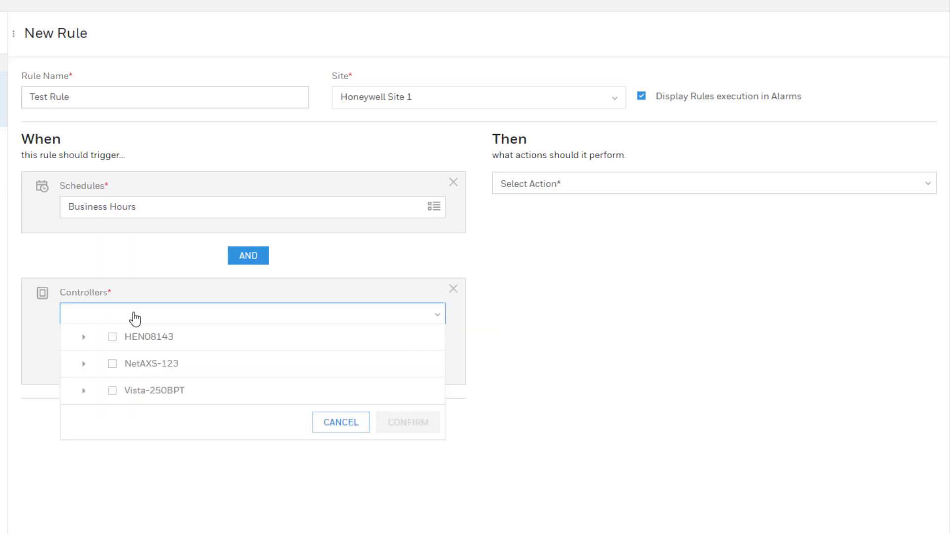
{"action": "left_click", "coordinate": [136, 364]}
{"action": "scroll", "coordinate": [165, 375], "scroll_direction": "down", "scroll_amount": 2}
{"action": "left_click", "coordinate": [171, 363]}
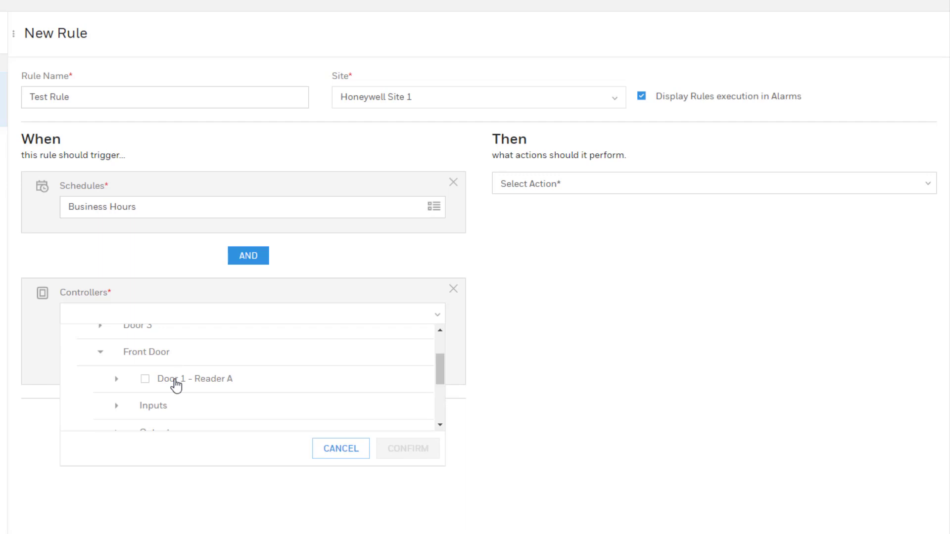
{"action": "left_click", "coordinate": [174, 379]}
{"action": "left_click", "coordinate": [145, 379]}
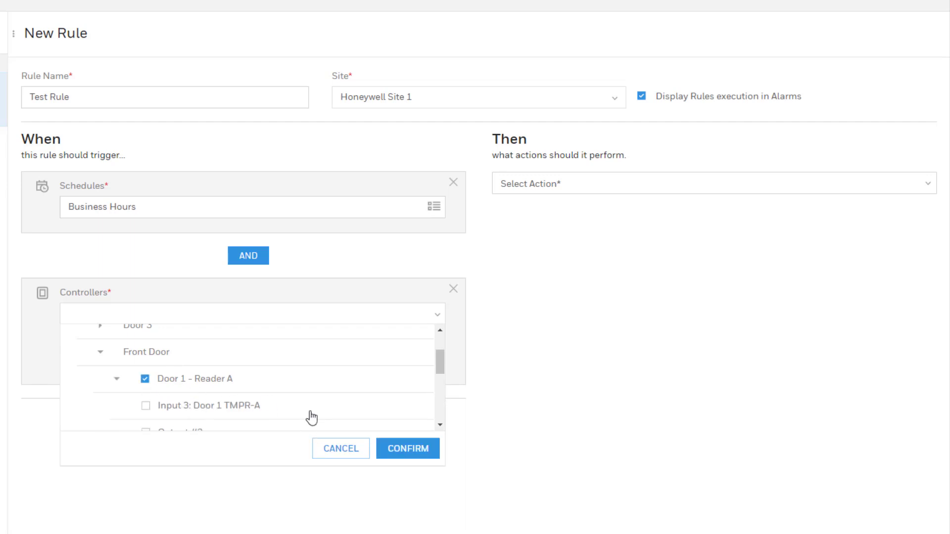
{"action": "left_click", "coordinate": [403, 448]}
Set that device condition's event type to Card Not Found.
{"action": "left_click", "coordinate": [281, 365]}
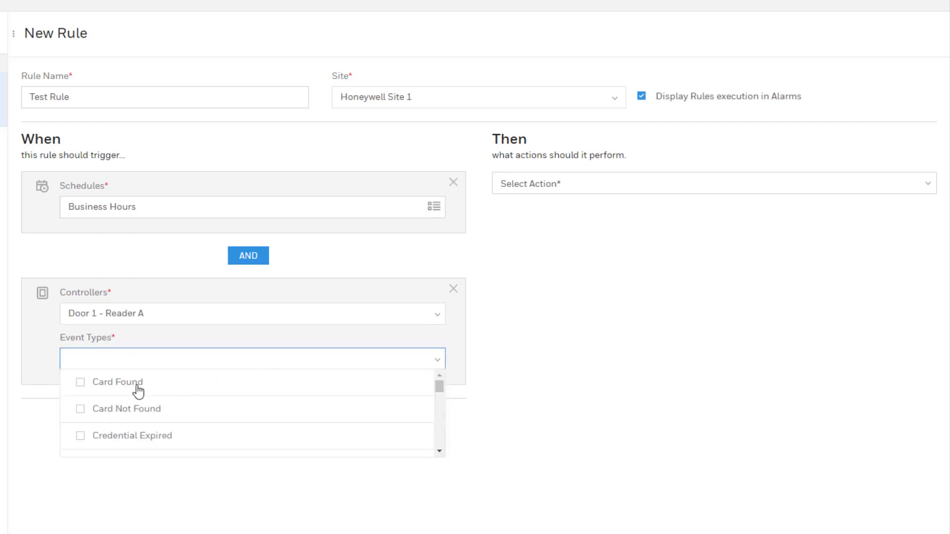
{"action": "left_click", "coordinate": [128, 411]}
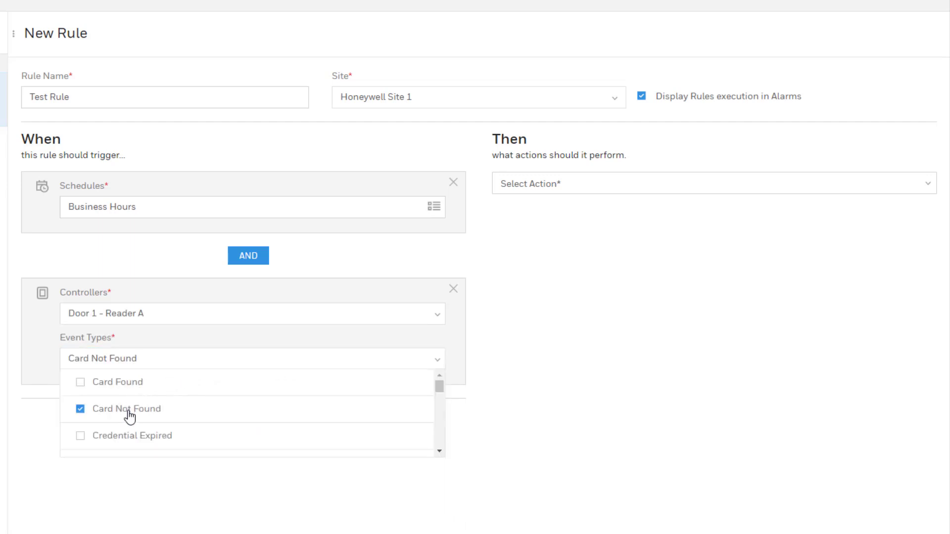
{"action": "left_click", "coordinate": [515, 405]}
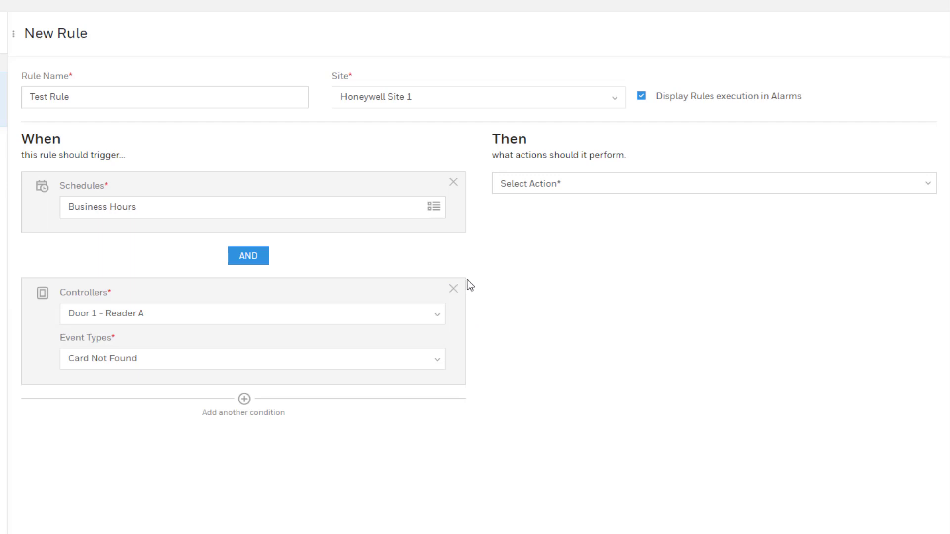
Delete both existing conditions and add a Time Condition with a 5-minute duration.
{"action": "left_click", "coordinate": [453, 290]}
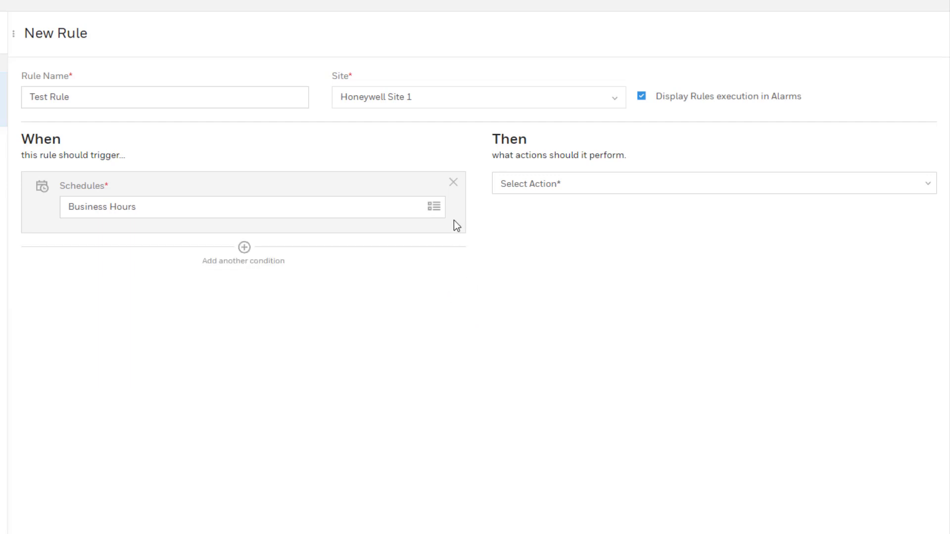
{"action": "left_click", "coordinate": [451, 184]}
{"action": "left_click", "coordinate": [261, 187]}
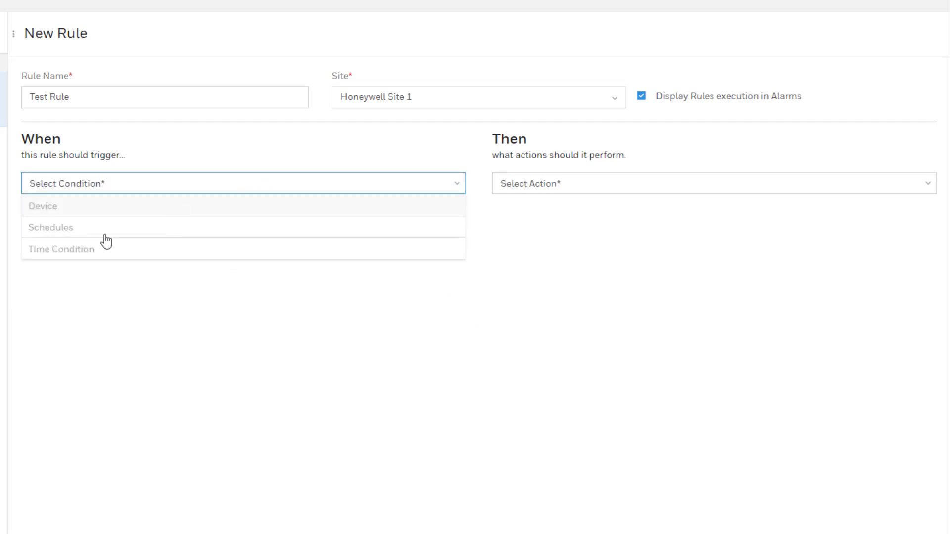
{"action": "left_click", "coordinate": [68, 250]}
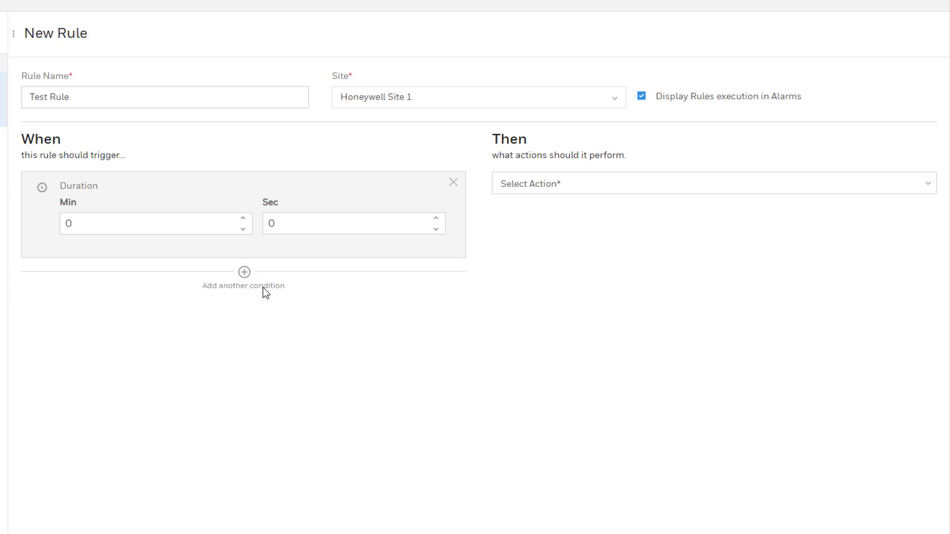
{"action": "left_click", "coordinate": [243, 218]}
{"action": "left_click", "coordinate": [243, 218]}
{"action": "left_click", "coordinate": [243, 219]}
{"action": "left_click", "coordinate": [243, 218]}
{"action": "left_click", "coordinate": [243, 218]}
Add an AND Device condition for controller NetAXS-123 with event type Offline.
{"action": "left_click", "coordinate": [244, 272]}
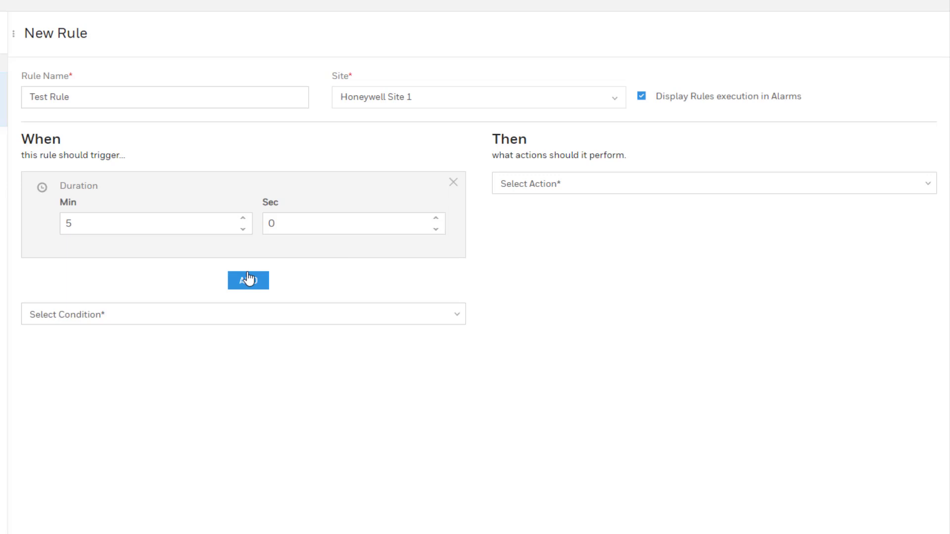
{"action": "left_click", "coordinate": [165, 313]}
{"action": "left_click", "coordinate": [85, 336]}
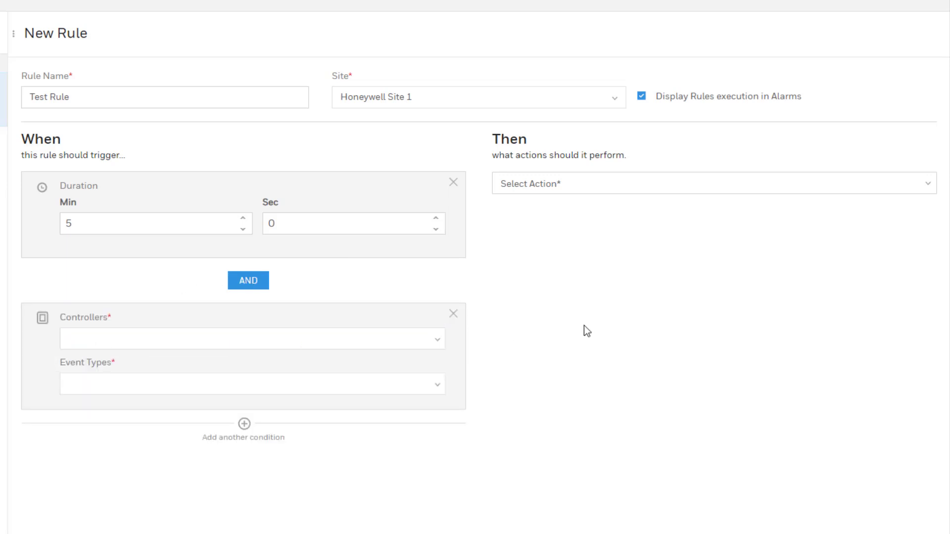
{"action": "left_click", "coordinate": [391, 343]}
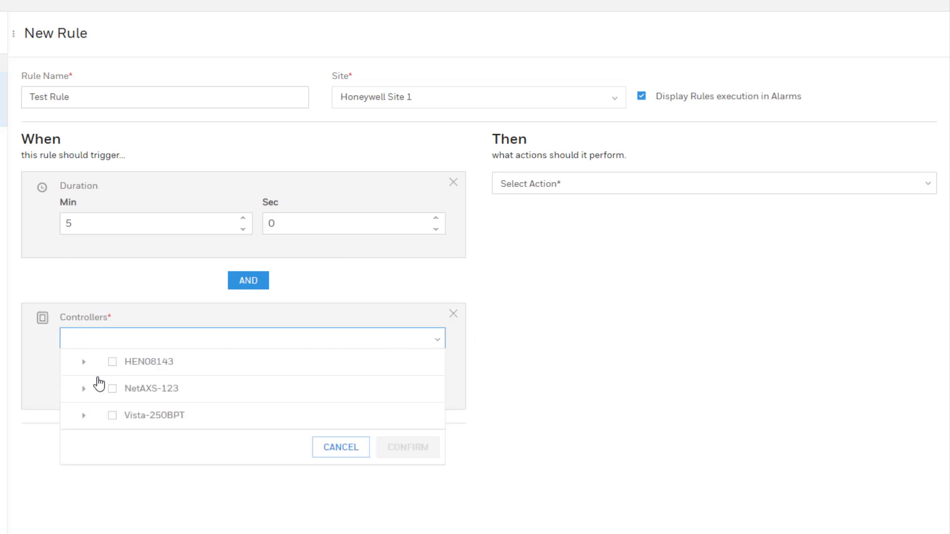
{"action": "left_click", "coordinate": [110, 393]}
{"action": "left_click", "coordinate": [409, 448]}
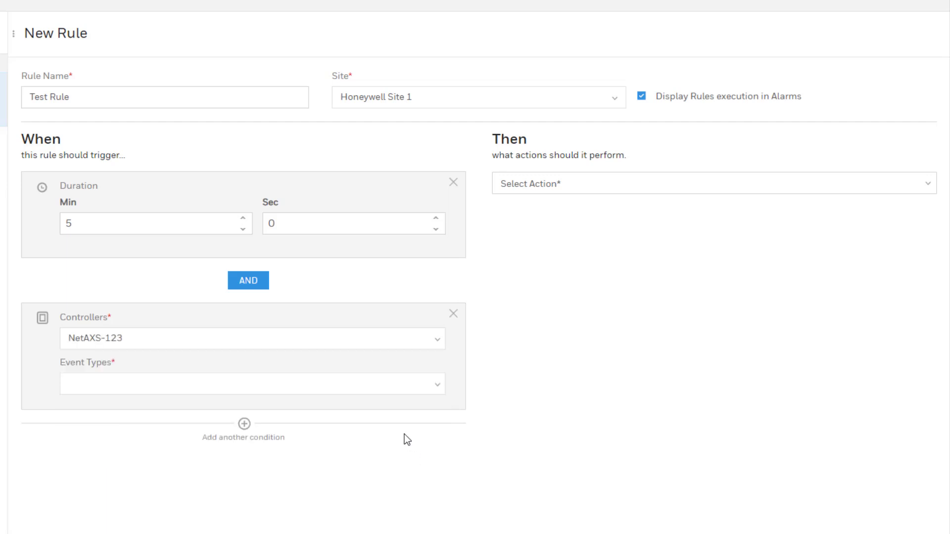
{"action": "left_click", "coordinate": [370, 386]}
{"action": "left_click", "coordinate": [248, 414]}
{"action": "left_click", "coordinate": [389, 486]}
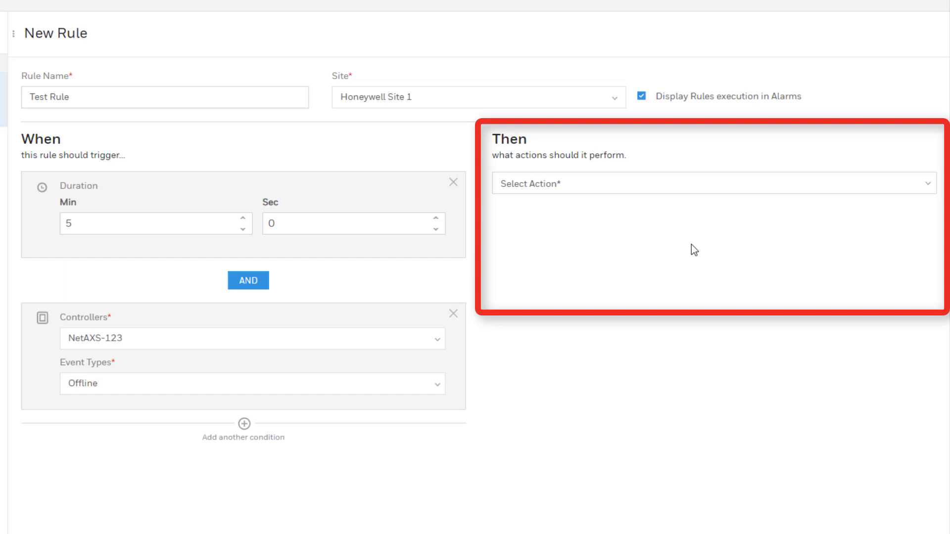
Add a Device action targeting the Front Door under NetAXS-123.
{"action": "left_click", "coordinate": [695, 193]}
{"action": "left_click", "coordinate": [617, 207]}
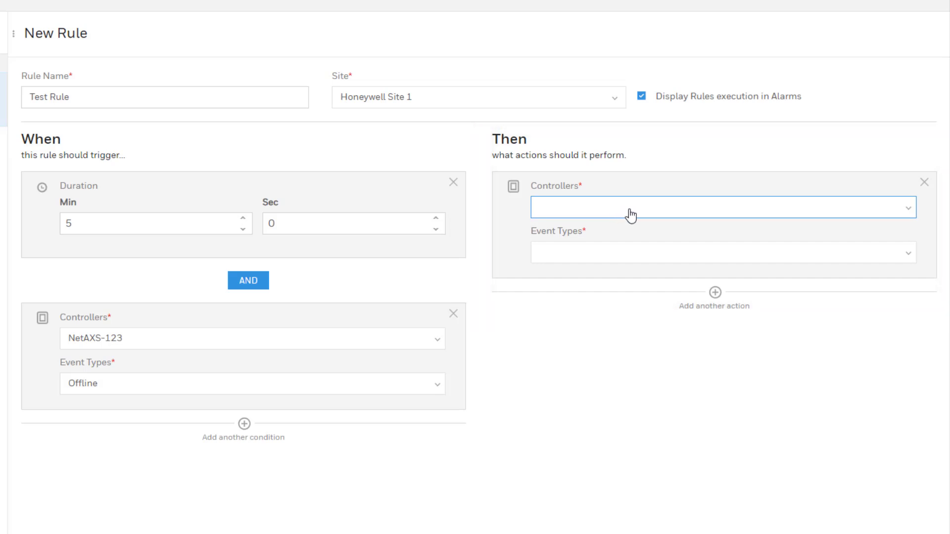
{"action": "left_click", "coordinate": [630, 215]}
{"action": "left_click", "coordinate": [621, 258]}
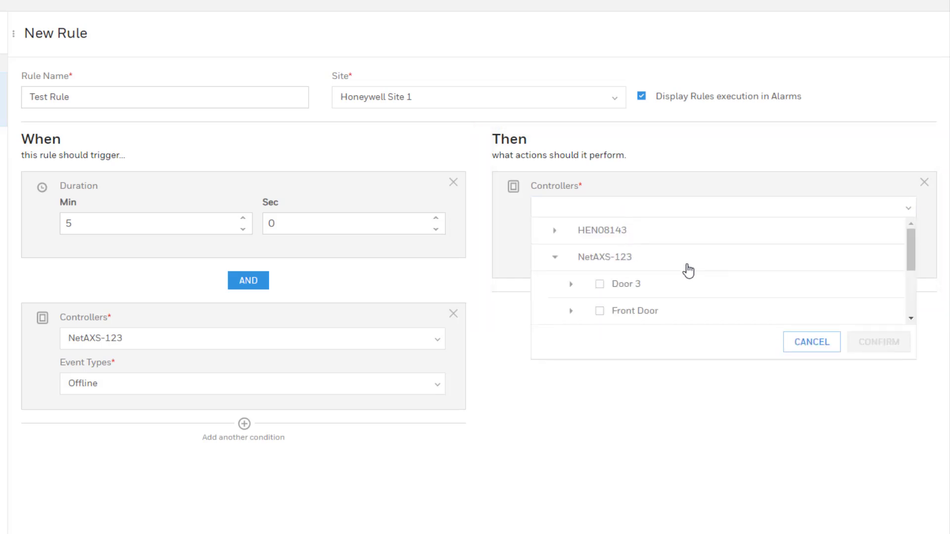
{"action": "scroll", "coordinate": [688, 271], "scroll_direction": "down", "scroll_amount": 2}
{"action": "scroll", "coordinate": [685, 271], "scroll_direction": "up", "scroll_amount": 2}
{"action": "left_click", "coordinate": [600, 311]}
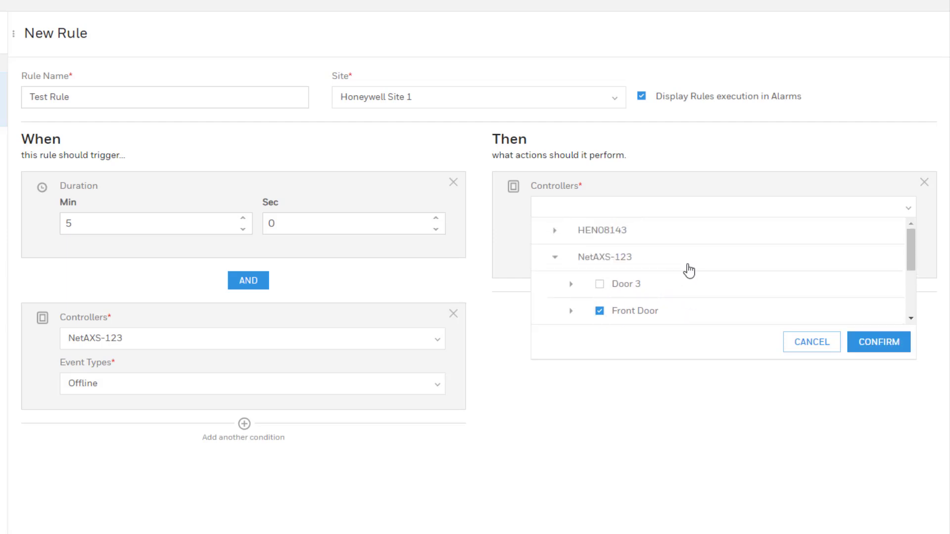
{"action": "scroll", "coordinate": [702, 262], "scroll_direction": "down", "scroll_amount": 2}
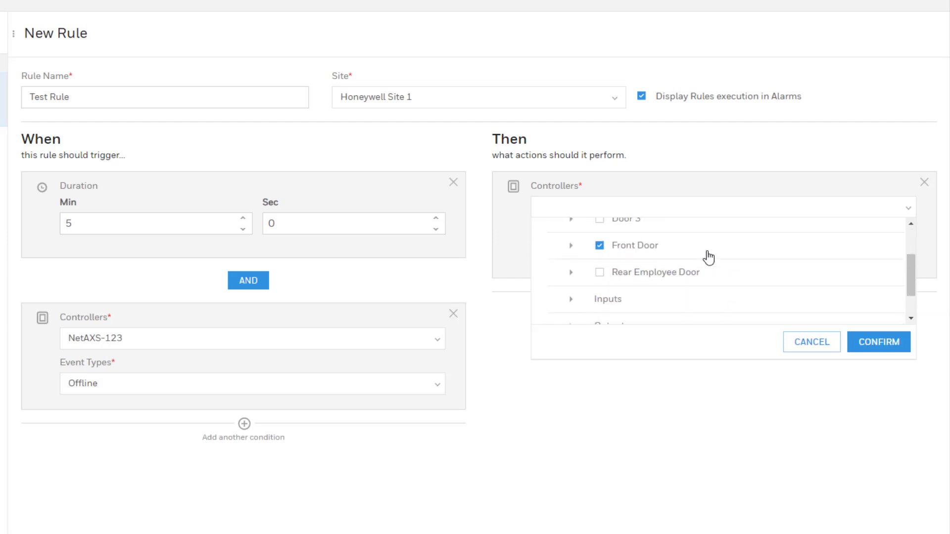
{"action": "left_click", "coordinate": [859, 346]}
Set the Front Door action's event to Unlock and start a second action.
{"action": "left_click", "coordinate": [700, 261]}
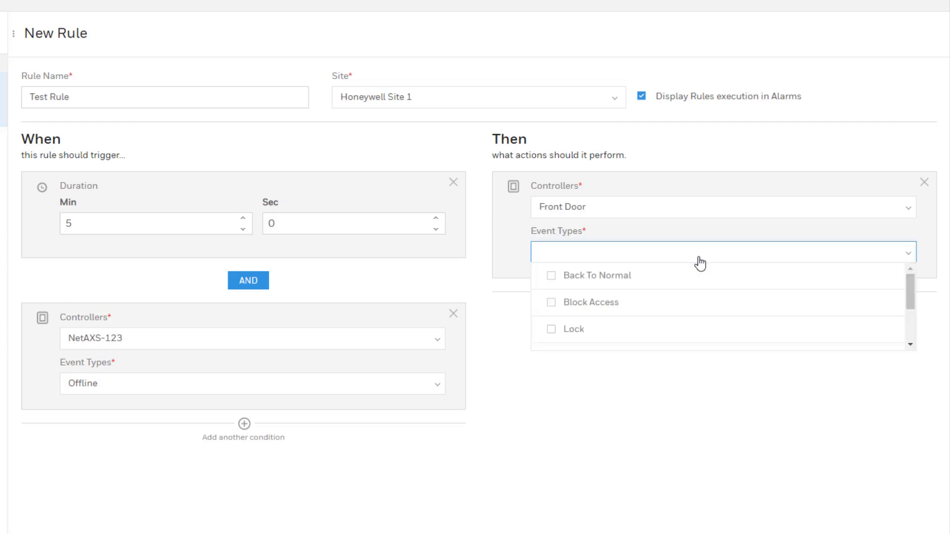
{"action": "scroll", "coordinate": [624, 296], "scroll_direction": "down", "scroll_amount": 1}
{"action": "scroll", "coordinate": [624, 297], "scroll_direction": "down", "scroll_amount": 2}
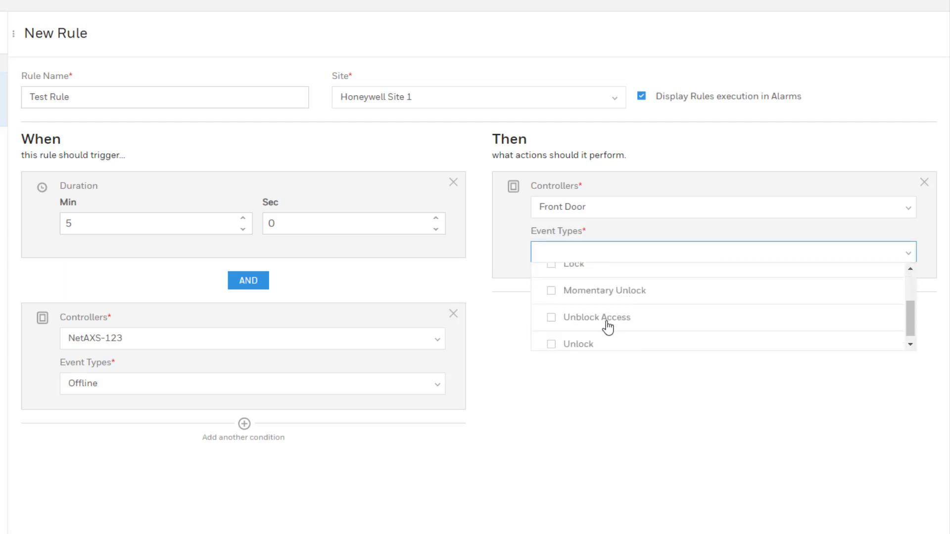
{"action": "left_click", "coordinate": [596, 348]}
{"action": "left_click", "coordinate": [685, 389]}
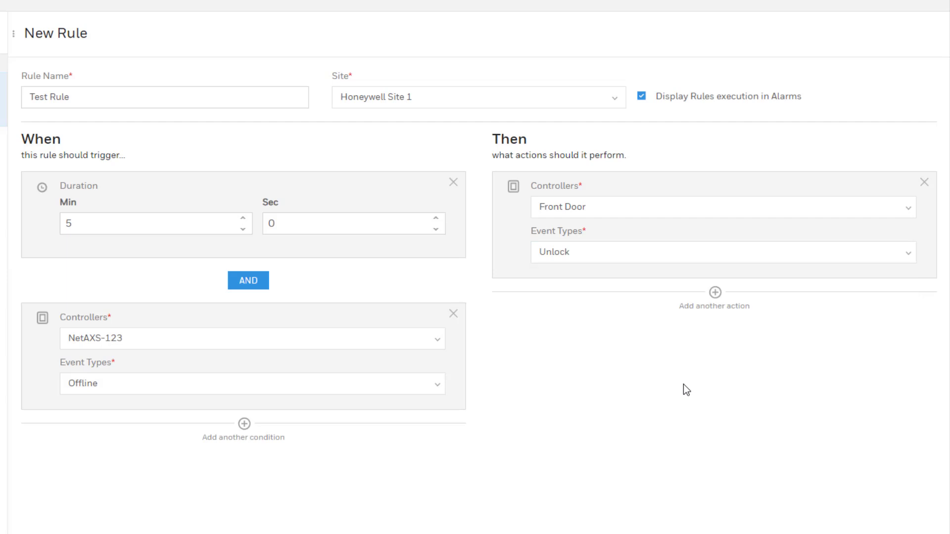
{"action": "left_click", "coordinate": [719, 300]}
Make the second action an Email to the test user and delete the 5-minute Duration condition.
{"action": "left_click", "coordinate": [672, 305]}
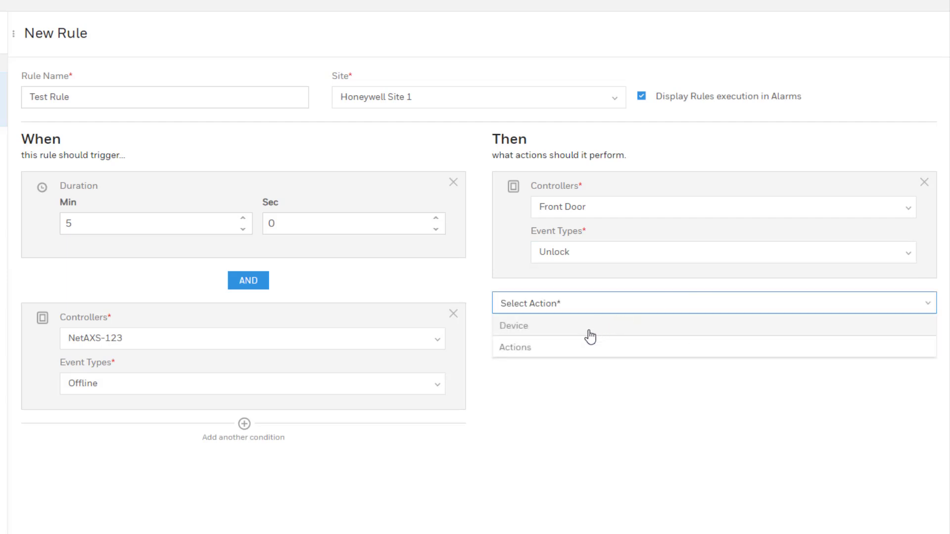
{"action": "left_click", "coordinate": [552, 351]}
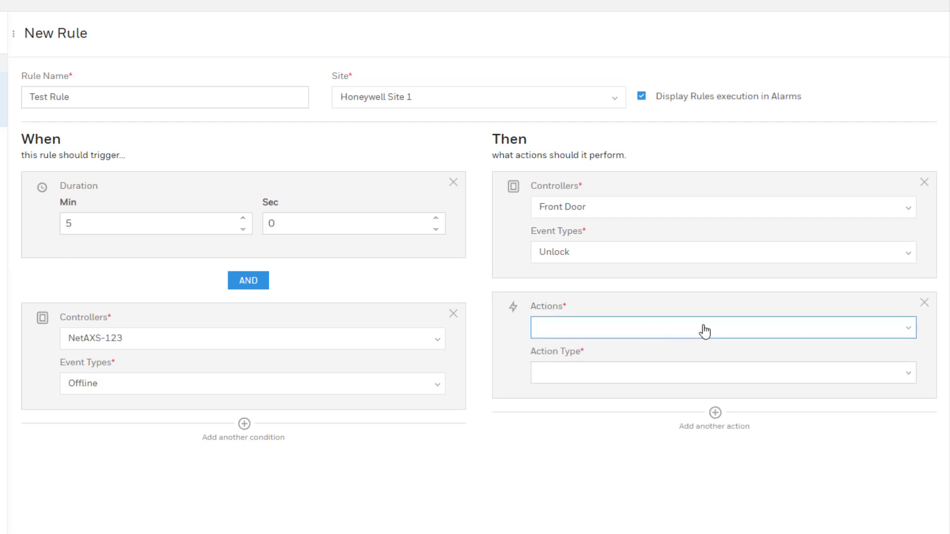
{"action": "left_click", "coordinate": [736, 334]}
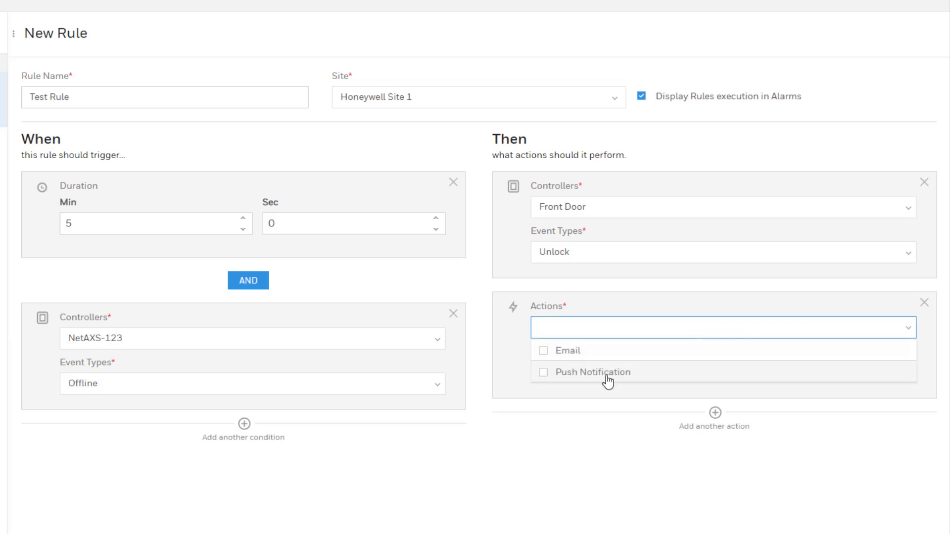
{"action": "left_click", "coordinate": [606, 358]}
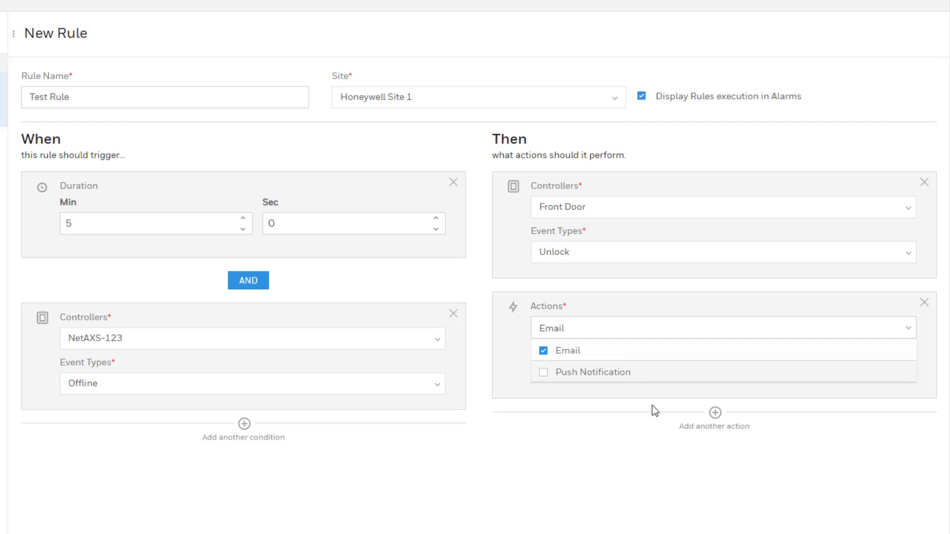
{"action": "left_click", "coordinate": [653, 384]}
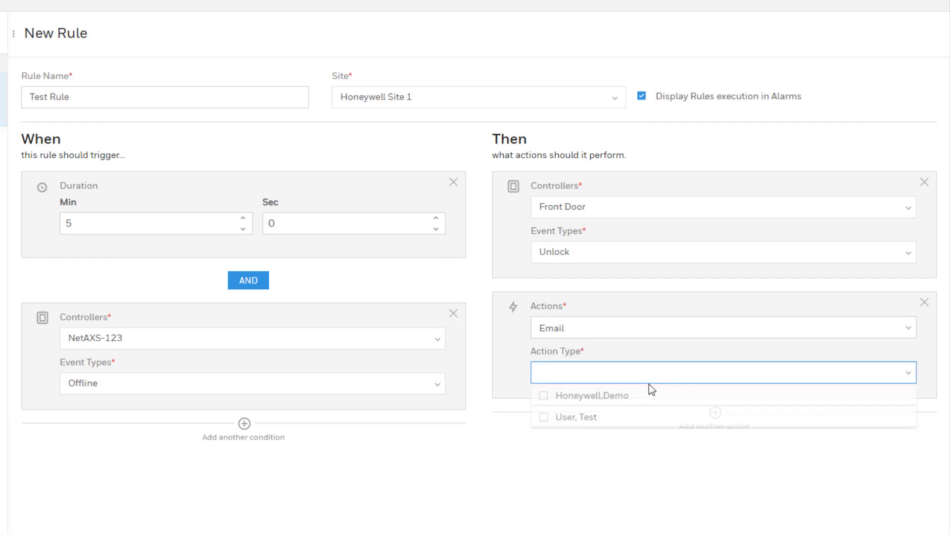
{"action": "left_click", "coordinate": [585, 420]}
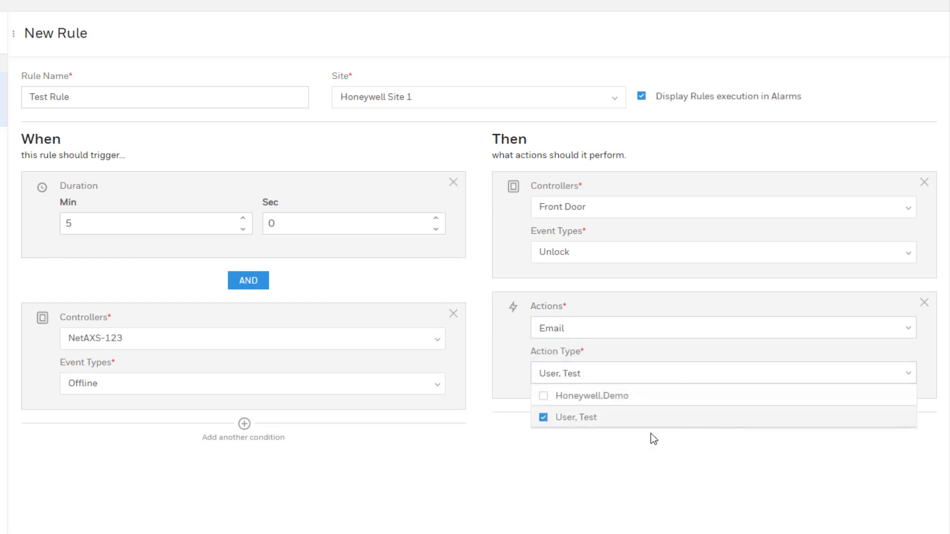
{"action": "left_click", "coordinate": [716, 444]}
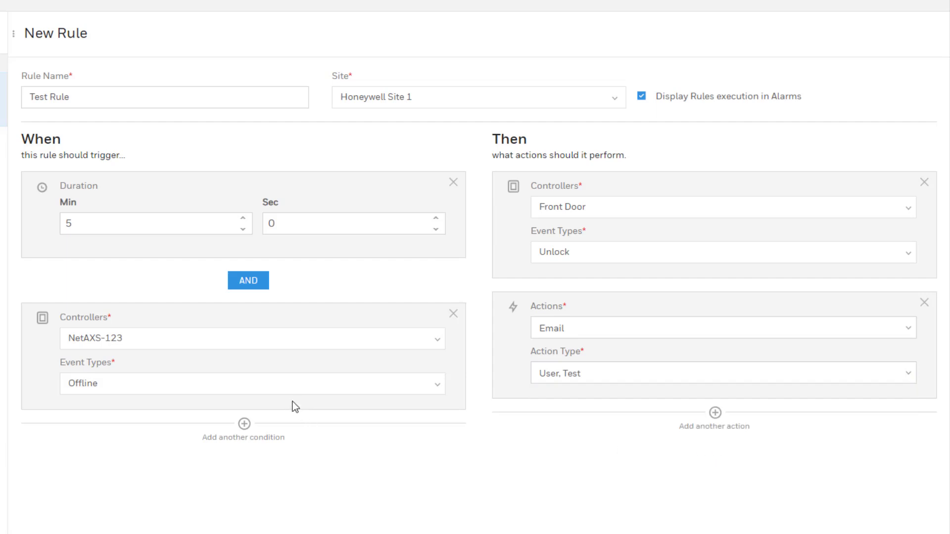
{"action": "left_click", "coordinate": [453, 183]}
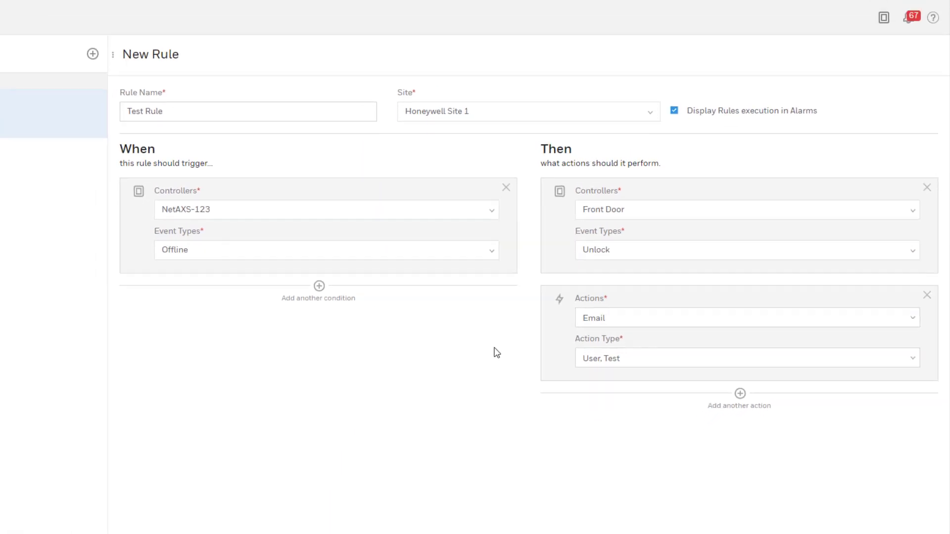